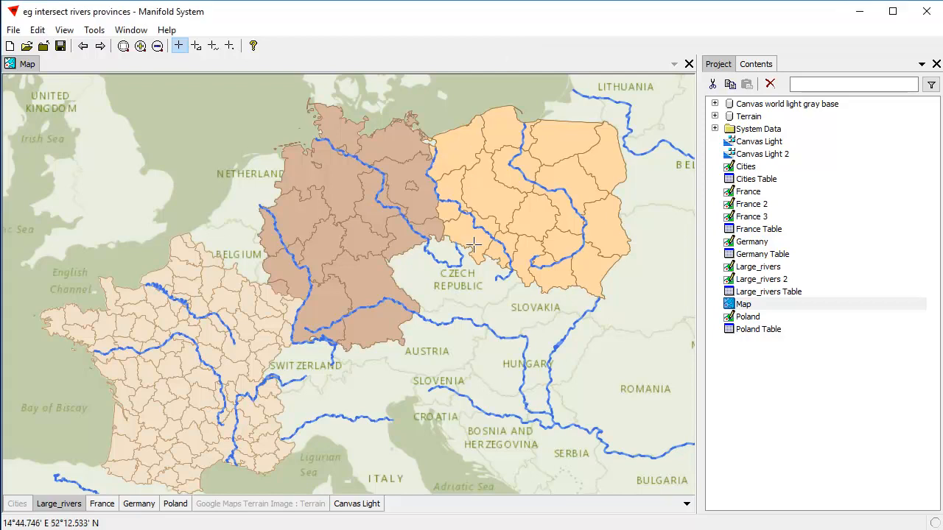
# Blink the Large_rivers layer off and back on, and show the Select templates for it
pyautogui.keyDown('shift'); pyautogui.click(67, 508); pyautogui.keyUp('shift')
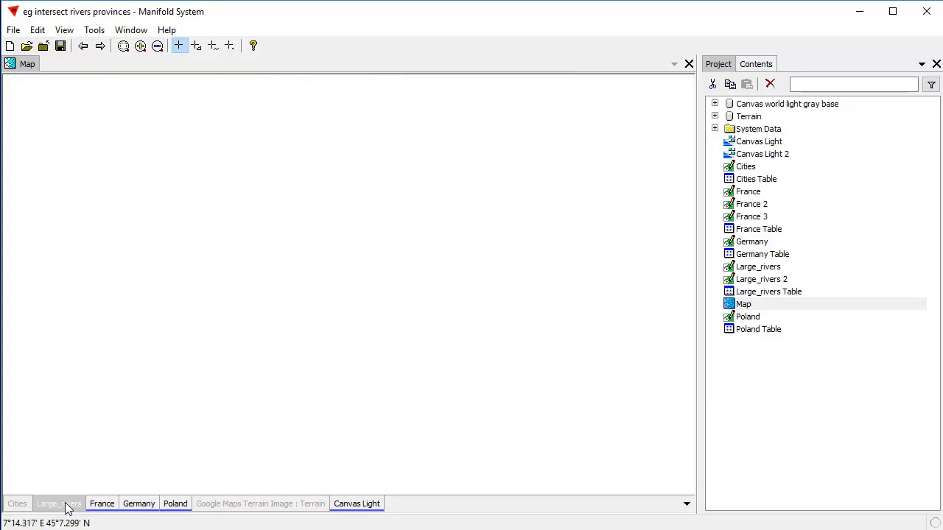
pyautogui.keyDown('shift'); pyautogui.click(67, 506); pyautogui.keyUp('shift')
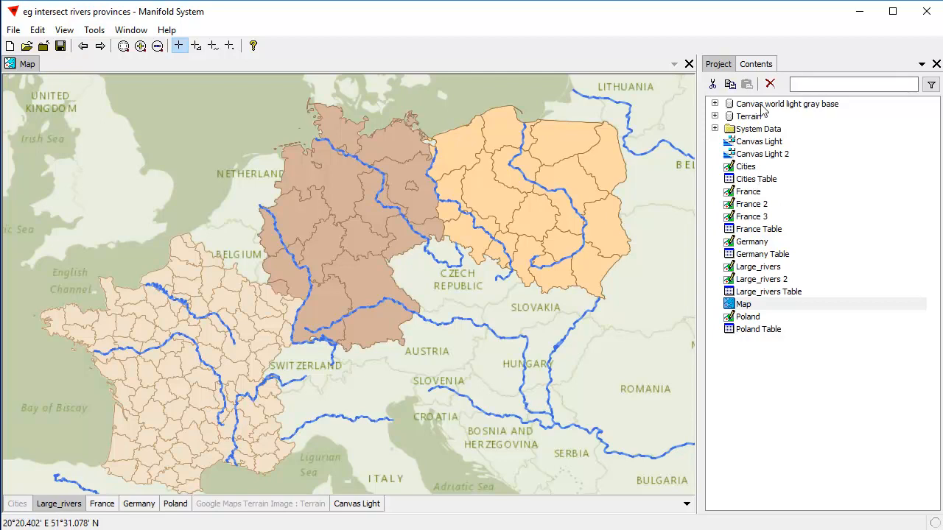
pyautogui.click(759, 66)
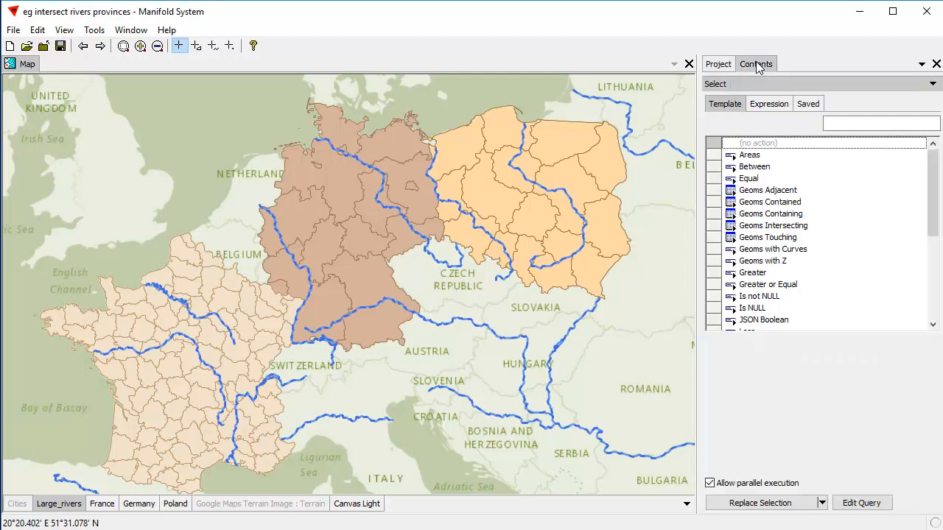
pyautogui.click(932, 86)
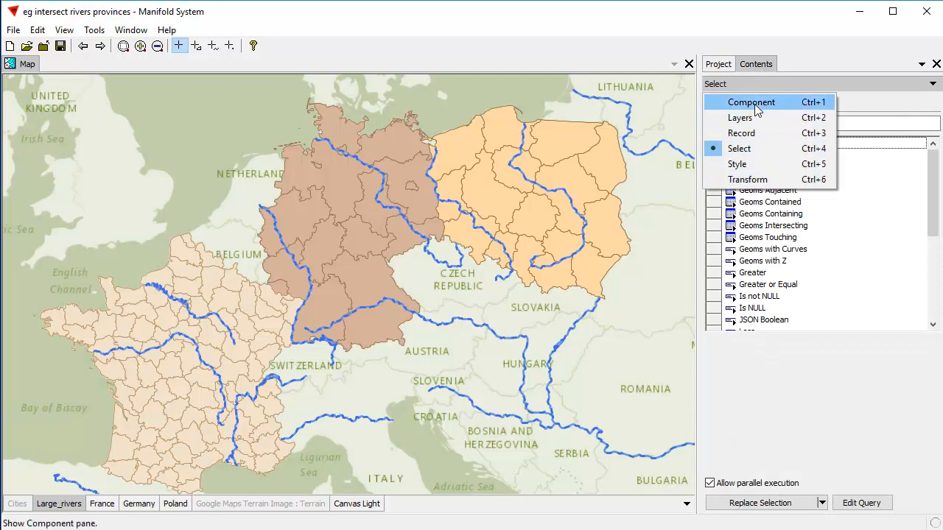
pyautogui.click(757, 151)
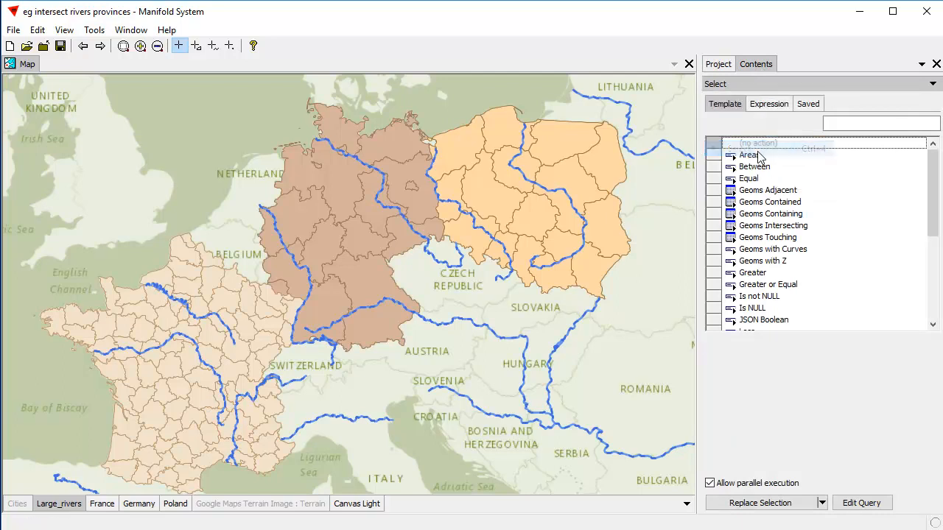
# Select the rivers that touch France, using the Geoms Touching template with France as the overlay and replacing the selection
pyautogui.click(779, 193)
pyautogui.click(785, 203)
pyautogui.click(788, 215)
pyautogui.click(788, 226)
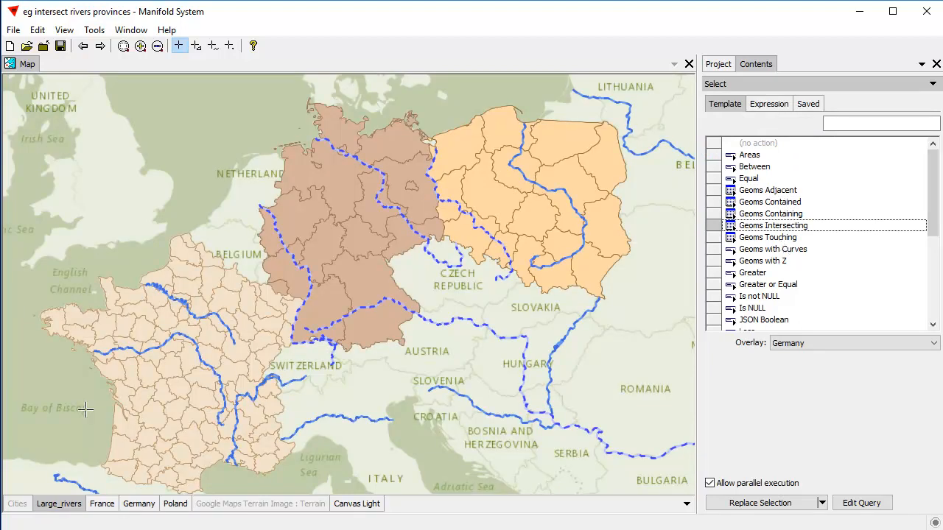
pyautogui.click(777, 238)
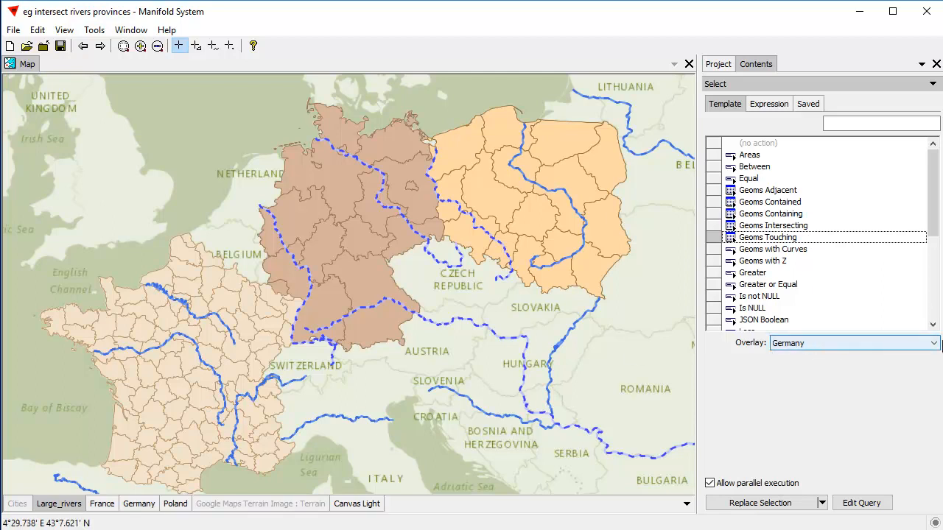
pyautogui.click(933, 343)
pyautogui.click(813, 366)
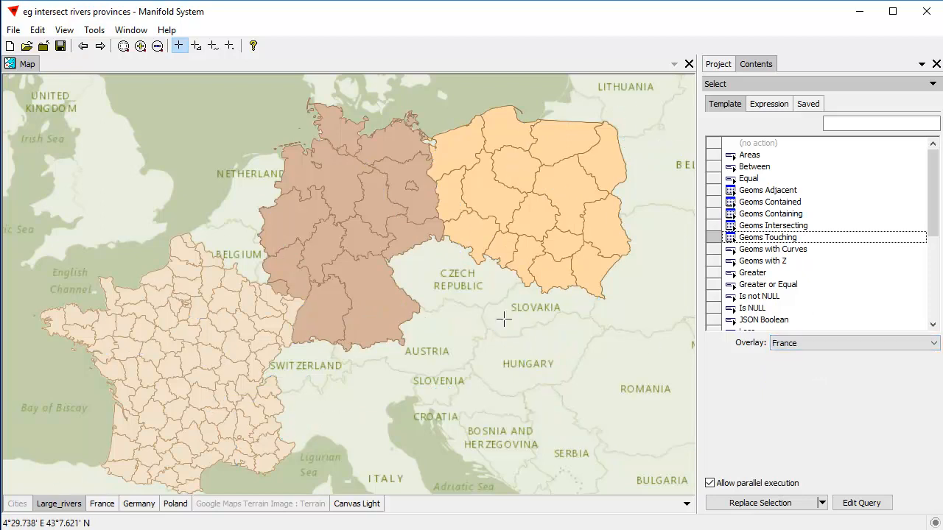
pyautogui.click(766, 503)
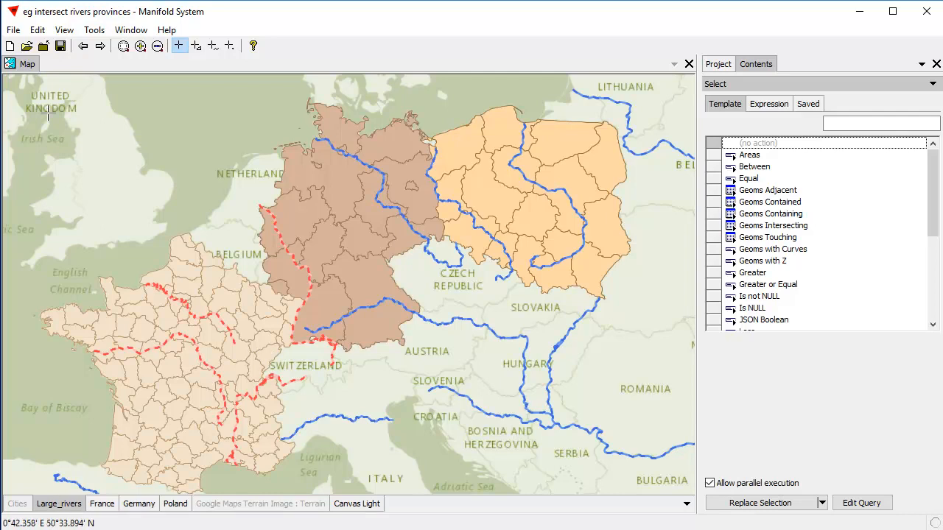
# Clear the river selection and select the rivers that touch Germany, using Geoms Touching with Germany as the overlay
pyautogui.hotkey('ctrl', 'shift', 'a')
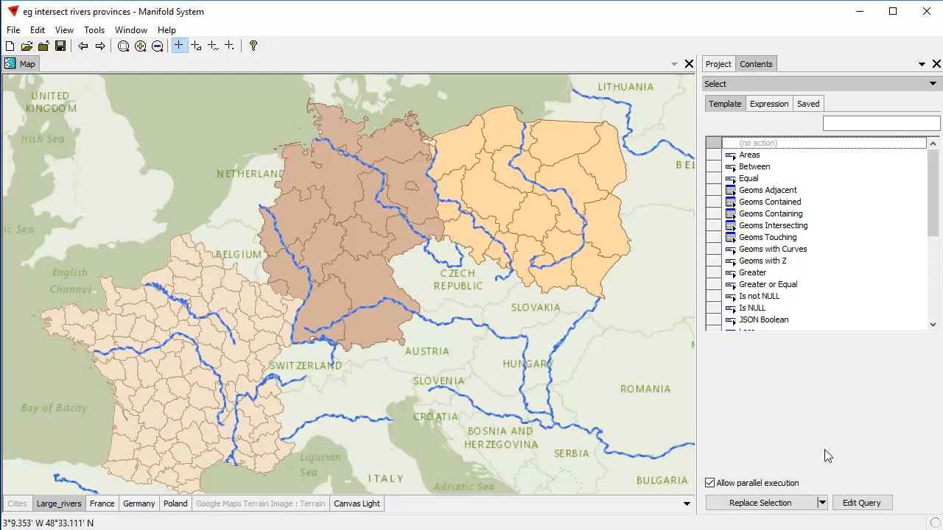
pyautogui.click(761, 237)
pyautogui.click(933, 344)
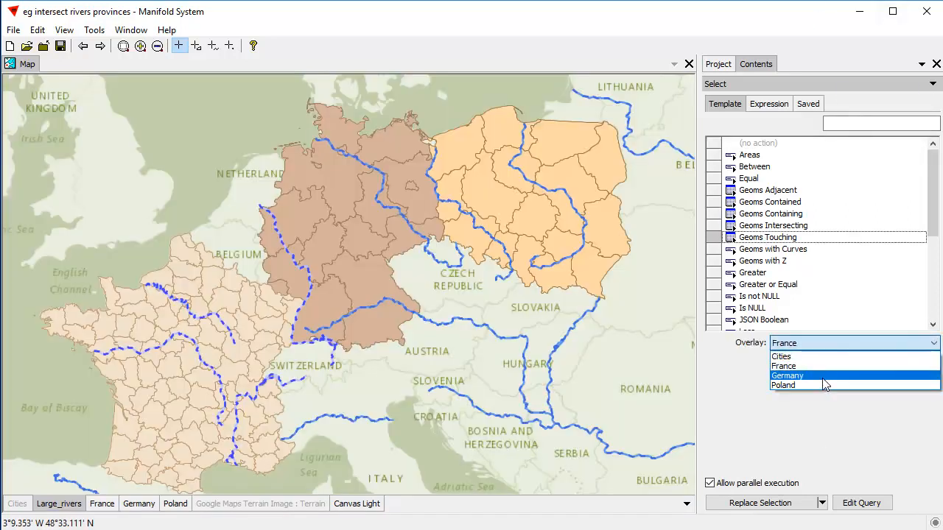
pyautogui.click(822, 377)
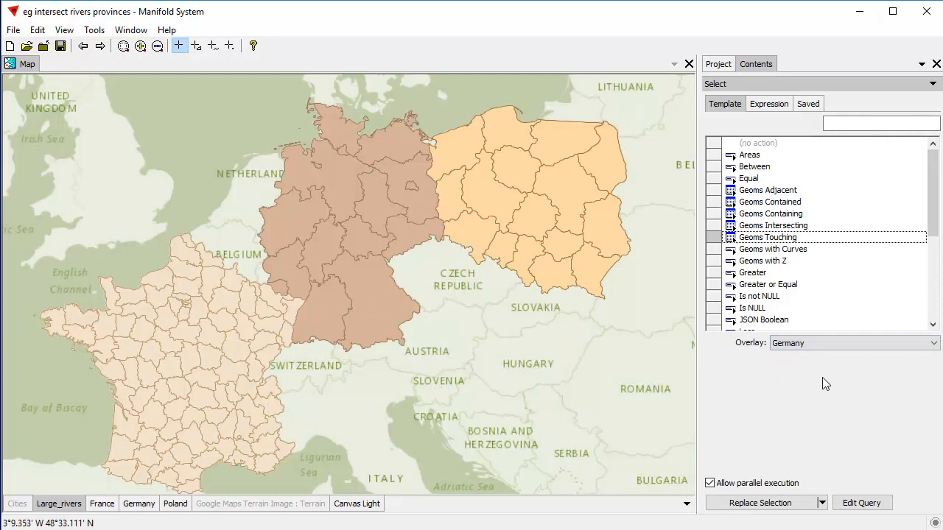
pyautogui.click(786, 504)
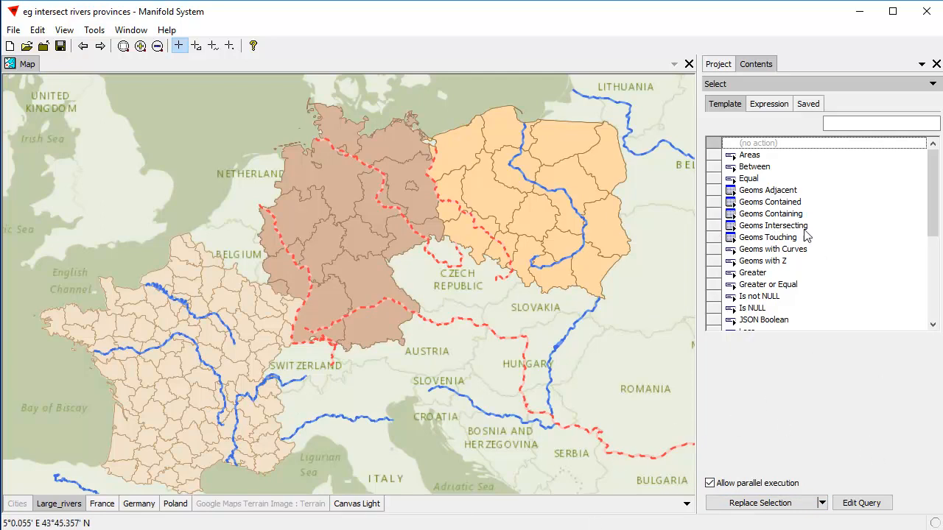
# Replace the selection with the rivers that touch Poland, using Geoms Touching with the Poland overlay
pyautogui.click(782, 237)
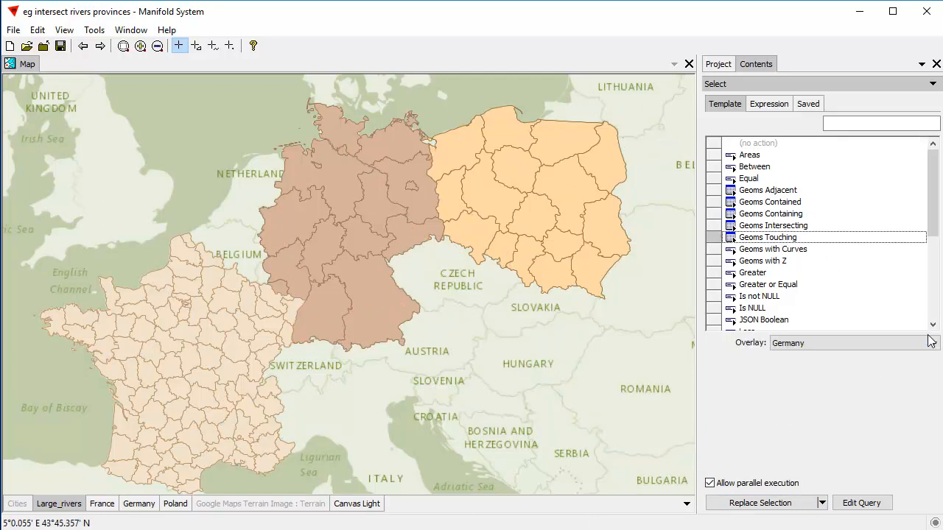
pyautogui.click(932, 343)
pyautogui.click(807, 381)
pyautogui.click(772, 502)
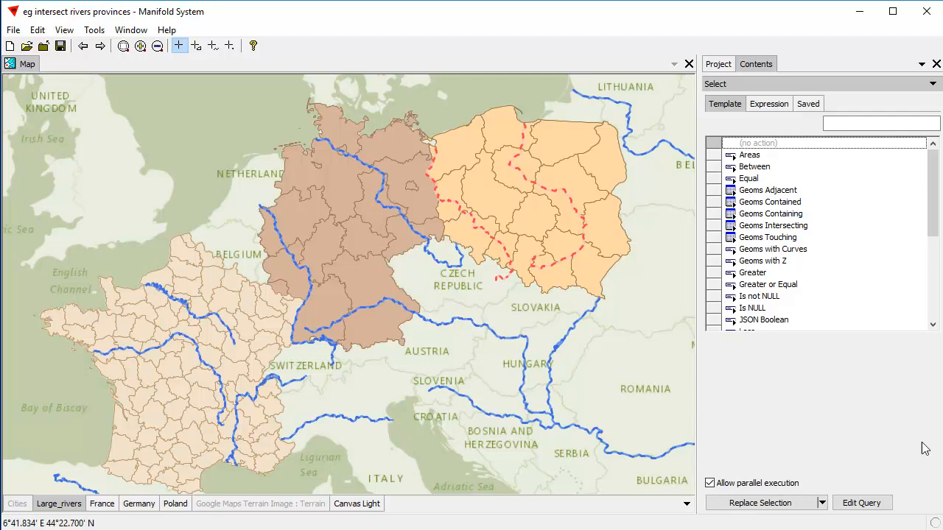
# Replace the selection with the rivers that touch France, using Geoms Touching with the France overlay
pyautogui.click(787, 251)
pyautogui.click(785, 237)
pyautogui.click(932, 343)
pyautogui.click(810, 368)
pyautogui.click(772, 505)
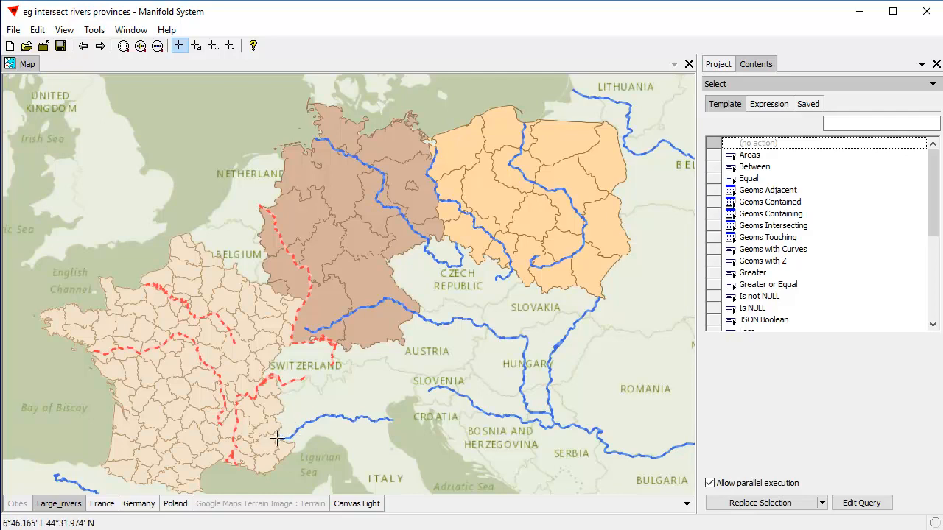
# Examine the source of the Italian river near the French border against the Google Maps terrain layer, and return to the full map
pyautogui.moveTo(273, 436); pyautogui.dragTo(291, 447)
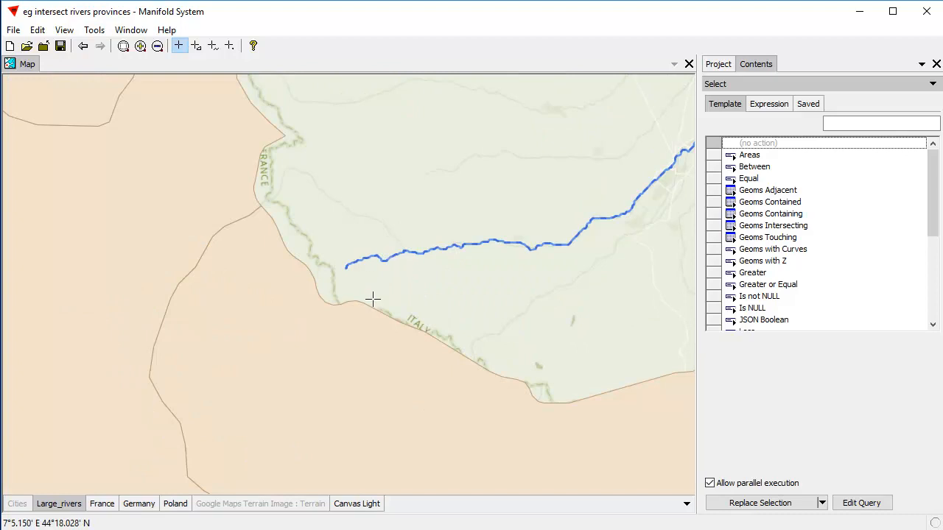
pyautogui.click(307, 508)
pyautogui.moveTo(313, 251); pyautogui.dragTo(373, 286)
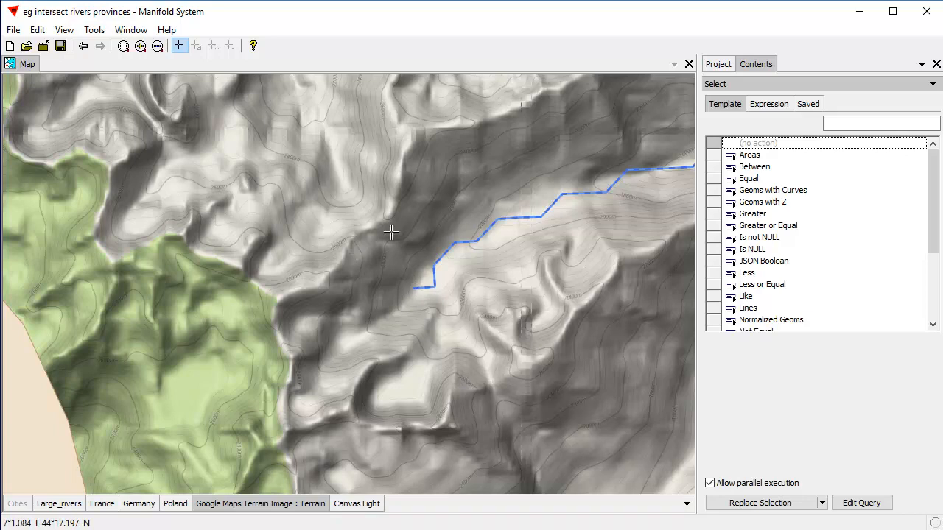
pyautogui.keyDown('shift'); pyautogui.click(301, 505); pyautogui.keyUp('shift')
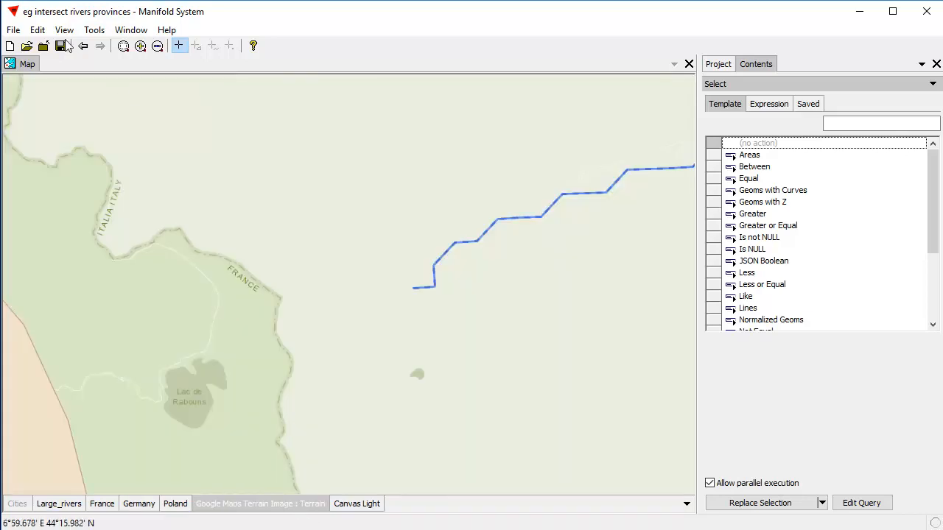
pyautogui.click(83, 45)
pyautogui.click(83, 45)
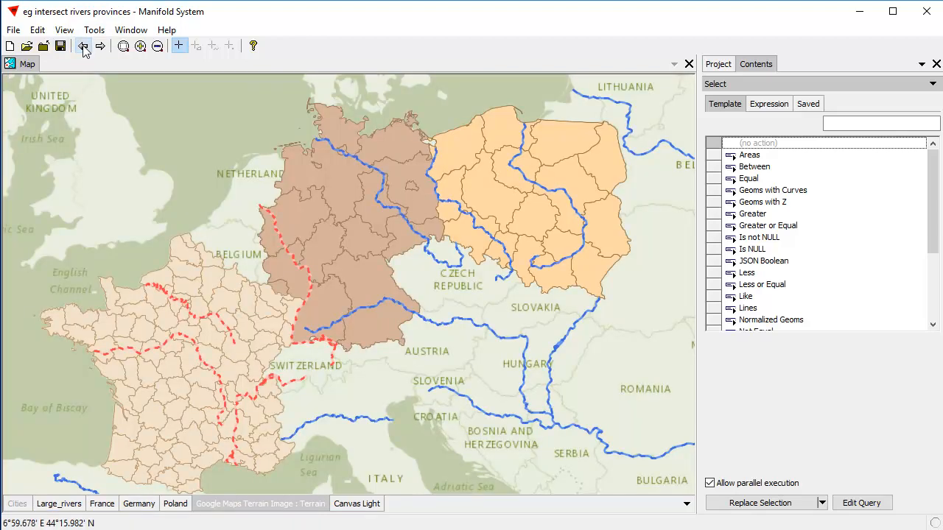
# Clear the selection in the Large_rivers layer and show the Cities layer in its place
pyautogui.click(69, 506)
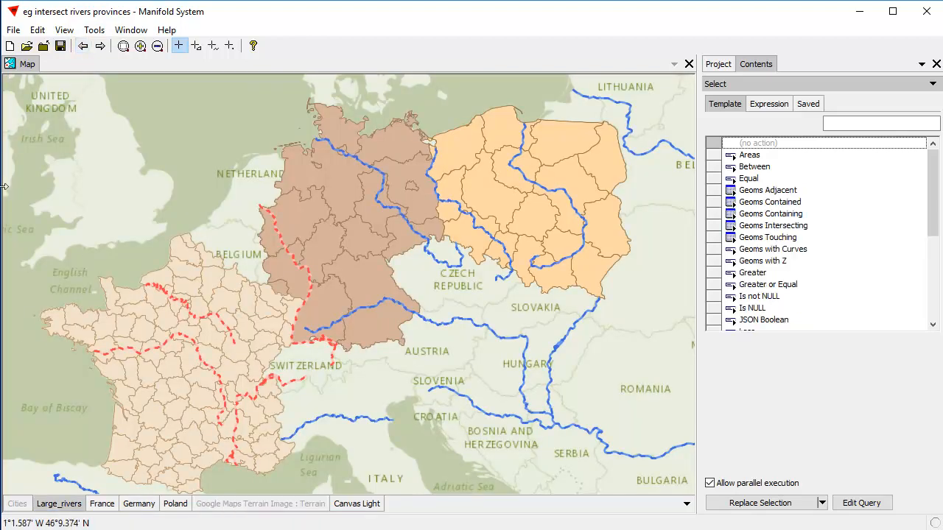
pyautogui.click(37, 30)
pyautogui.click(83, 134)
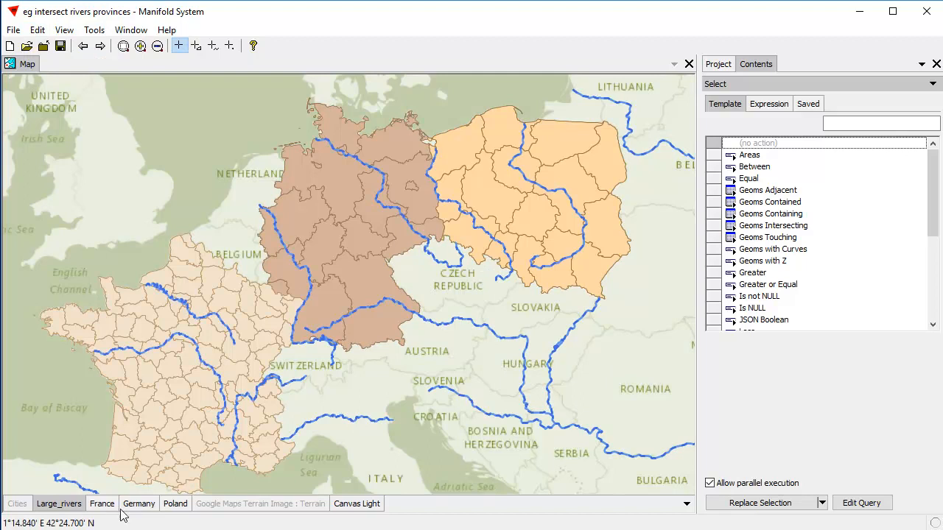
pyautogui.click(57, 506)
pyautogui.click(17, 505)
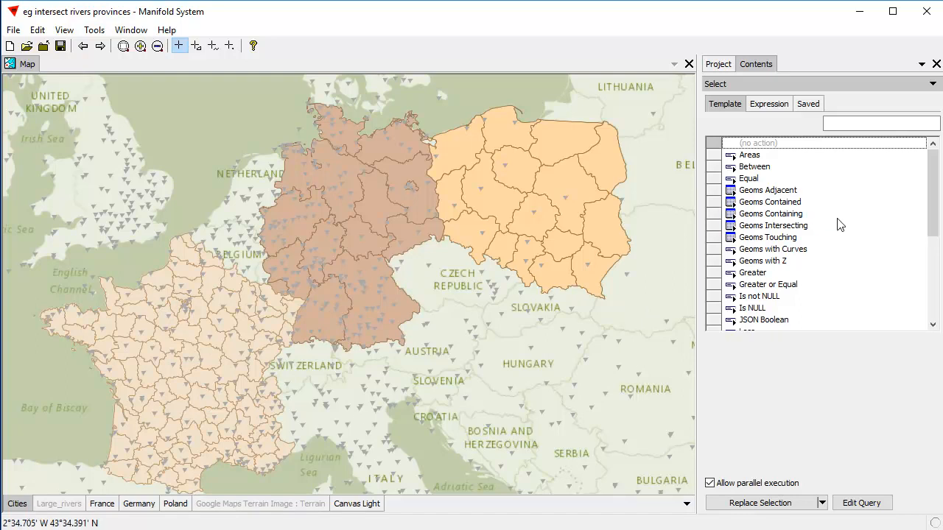
# Preview the cities lying within France, Germany and Poland in turn, using the Geoms Contained template
pyautogui.click(778, 203)
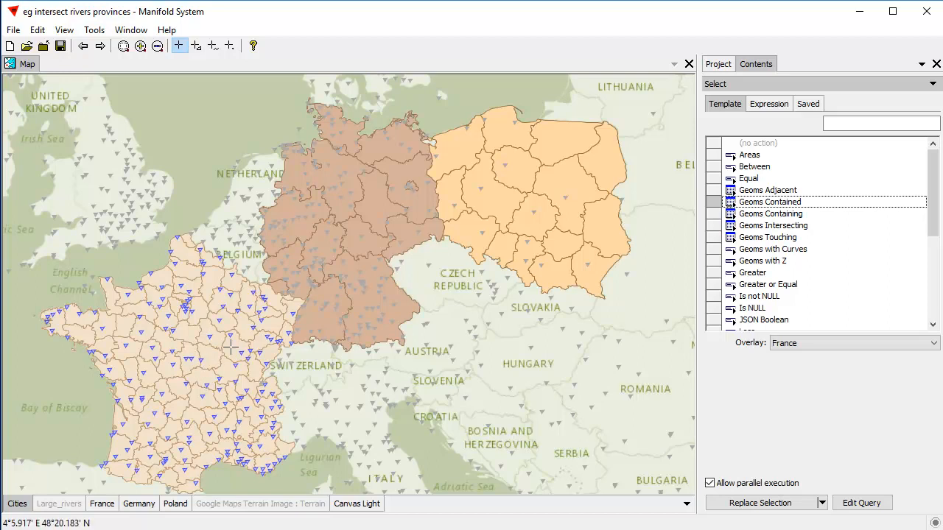
pyautogui.click(933, 342)
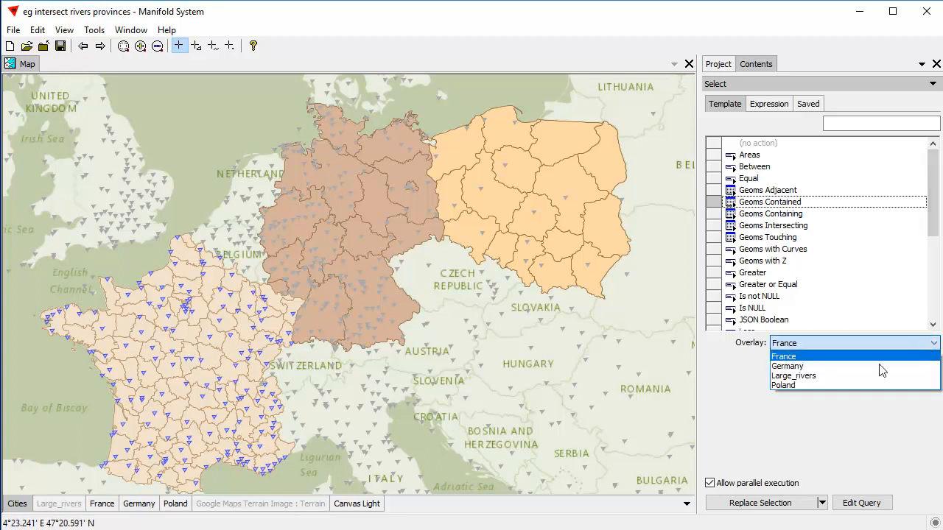
pyautogui.click(843, 366)
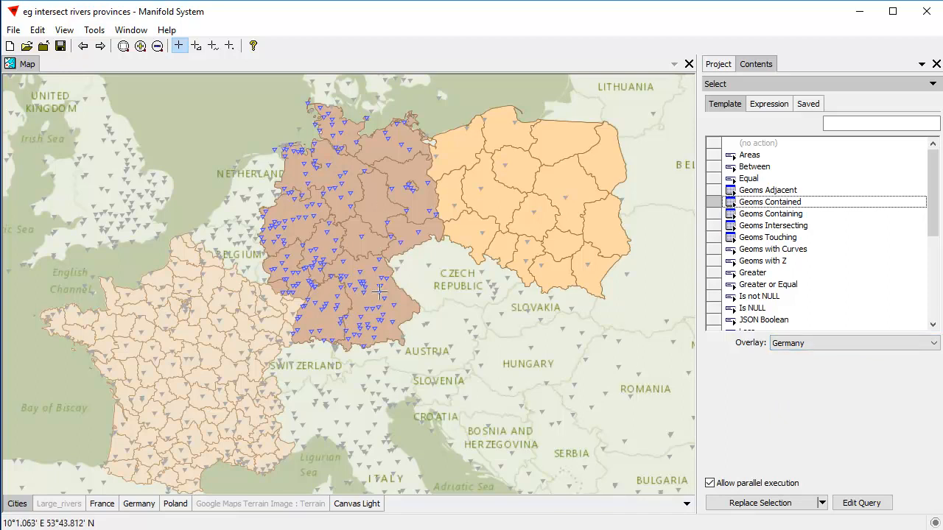
pyautogui.click(933, 344)
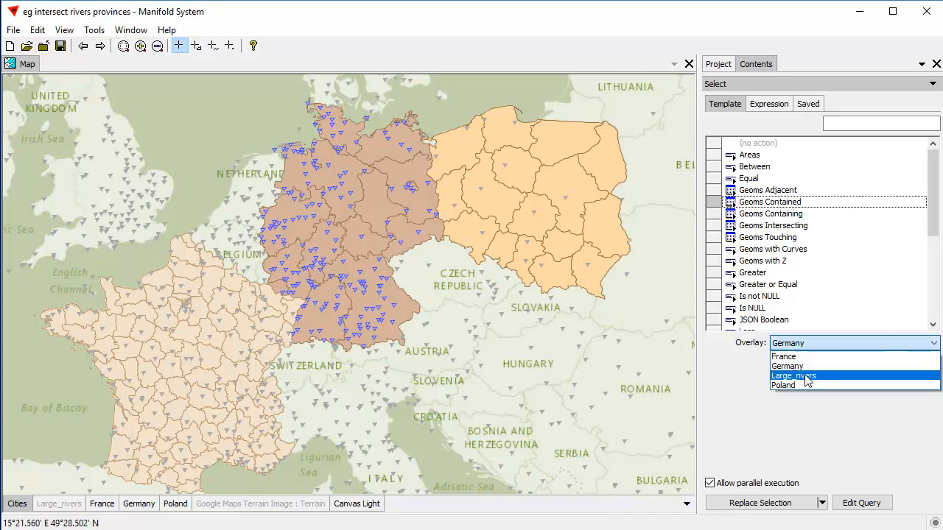
pyautogui.click(814, 387)
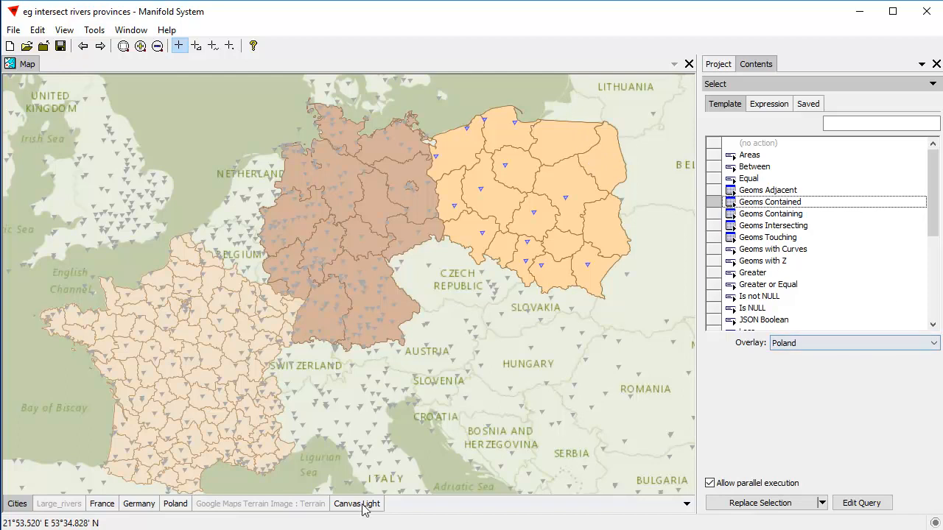
# Select the cities within Germany, using Geoms Contained with the Germany overlay and replacing the selection
pyautogui.click(933, 343)
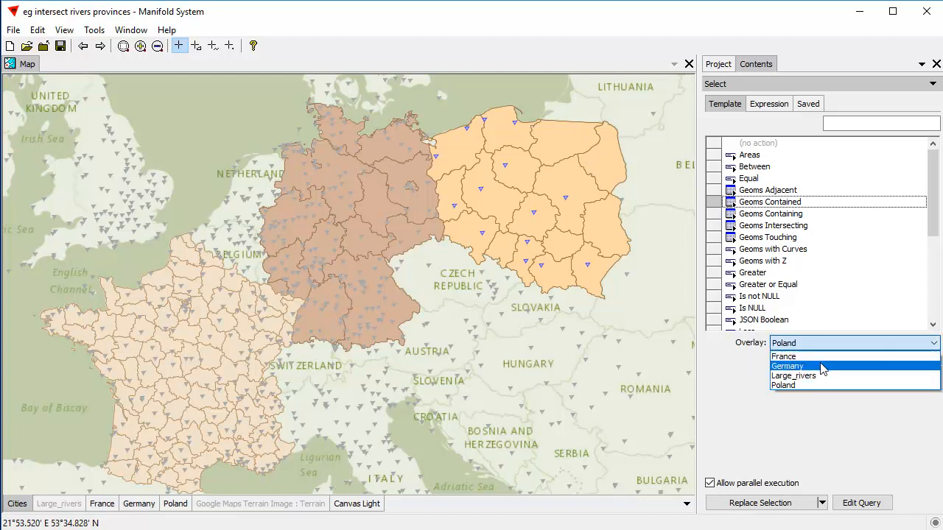
pyautogui.click(819, 366)
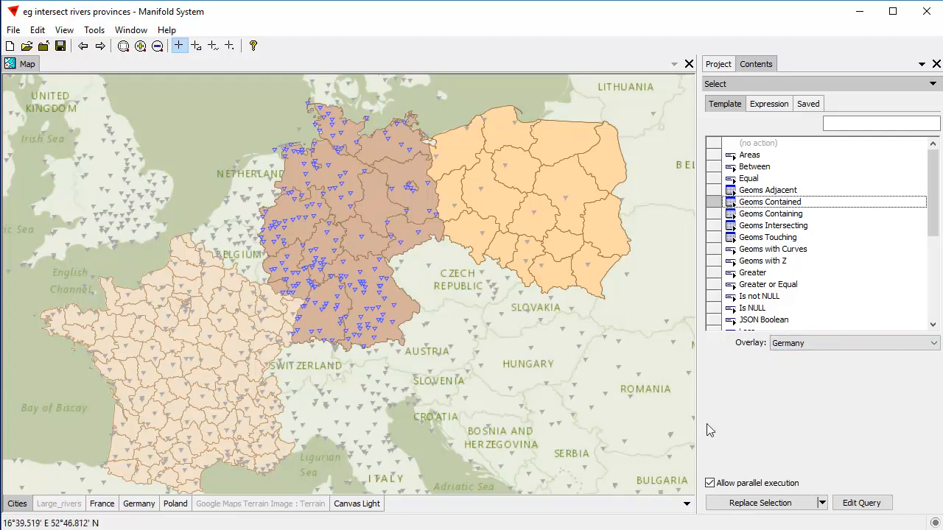
pyautogui.click(765, 507)
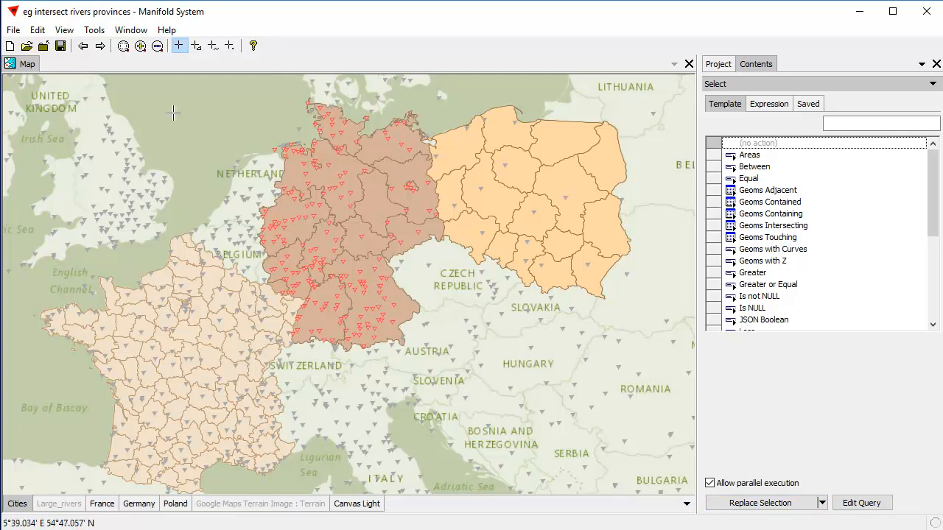
# Clear the city selection and make the France layer active
pyautogui.click(37, 29)
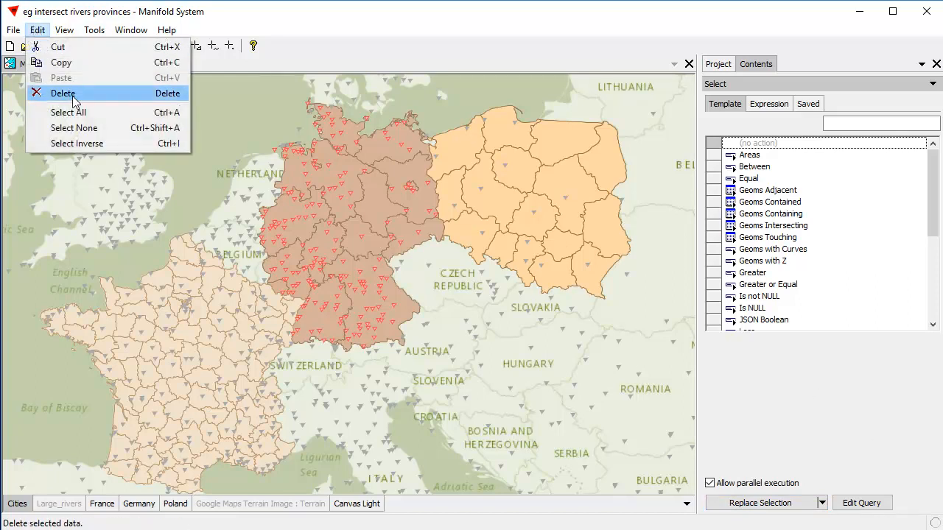
pyautogui.click(74, 129)
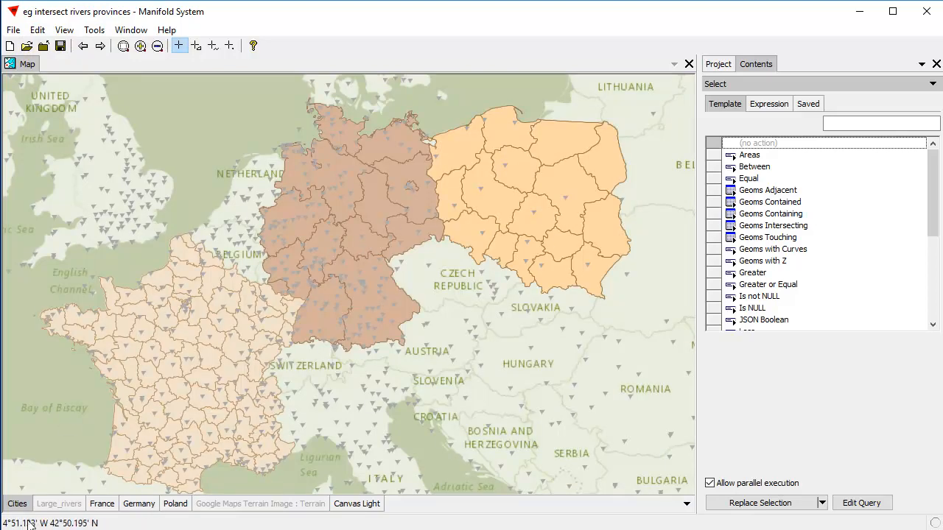
pyautogui.click(109, 506)
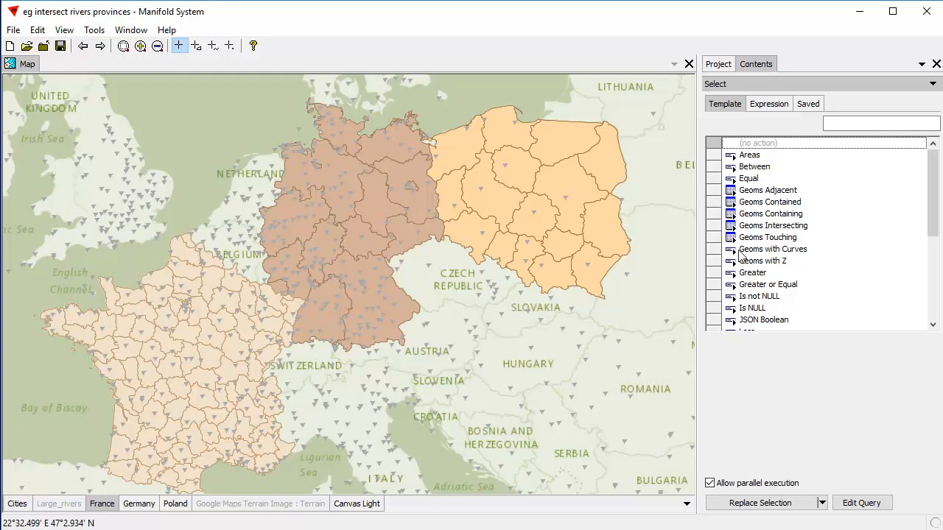
# Select the French provinces that contain cities, using Geoms Containing with the Cities overlay and Replace Selection, and clear the selection
pyautogui.click(777, 214)
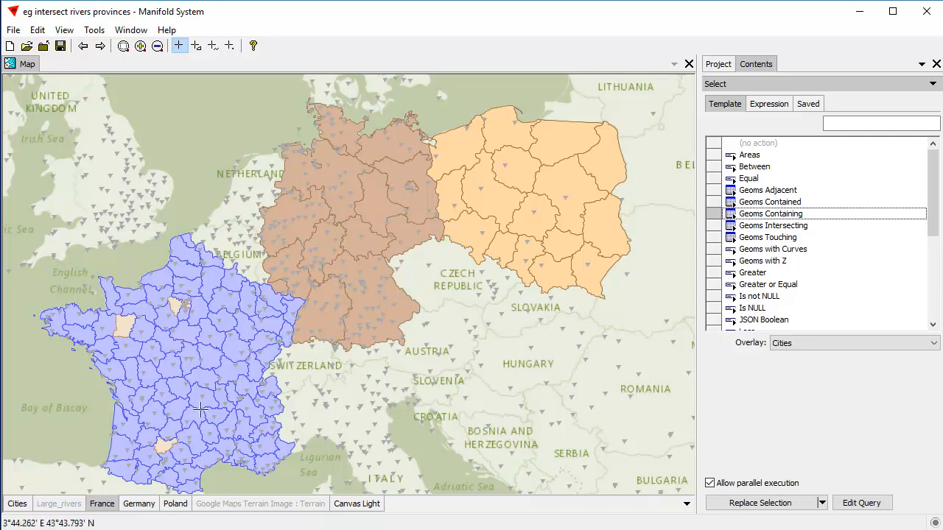
pyautogui.click(783, 507)
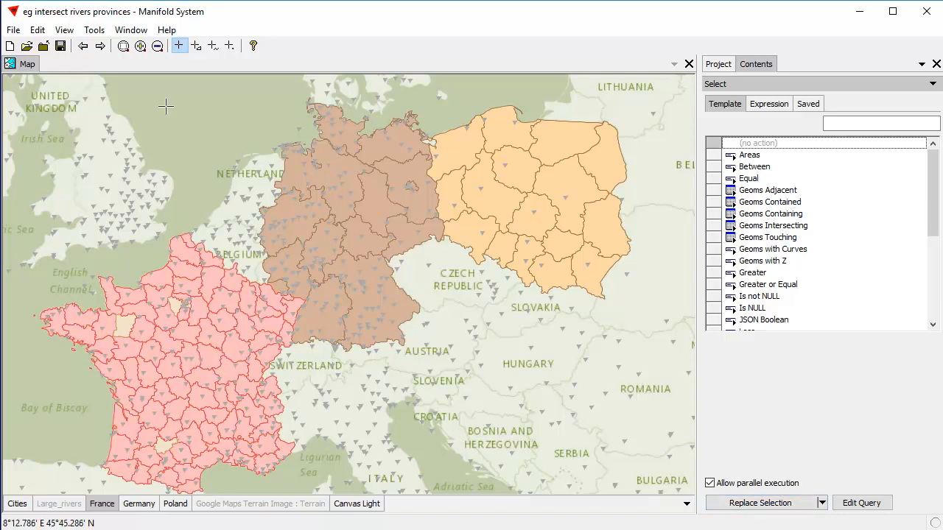
pyautogui.click(37, 31)
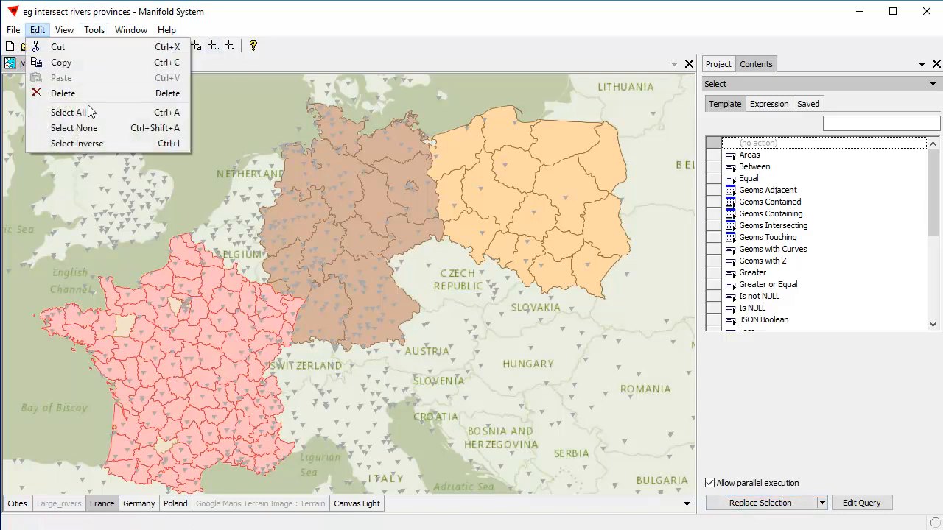
pyautogui.click(74, 129)
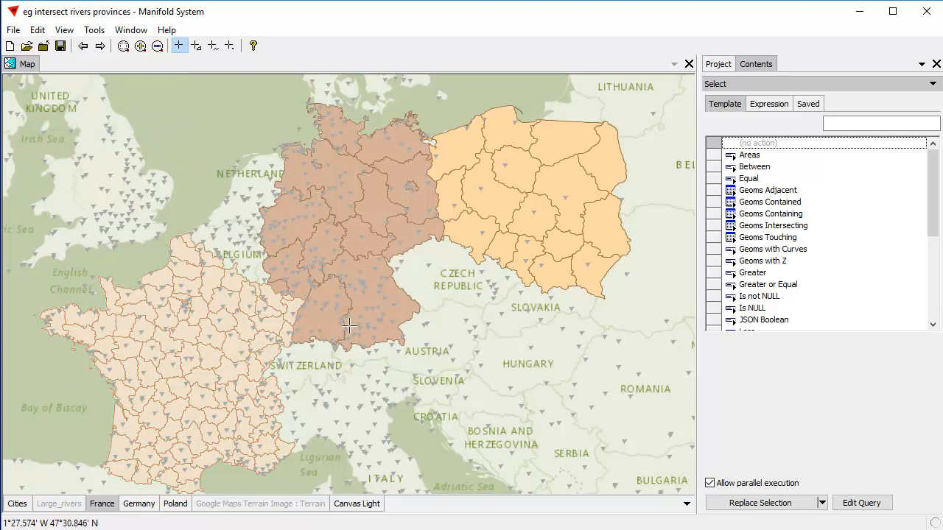
# Select the French provinces bordering Germany, using Geoms Adjacent with the Germany overlay and Replace Selection
pyautogui.click(781, 190)
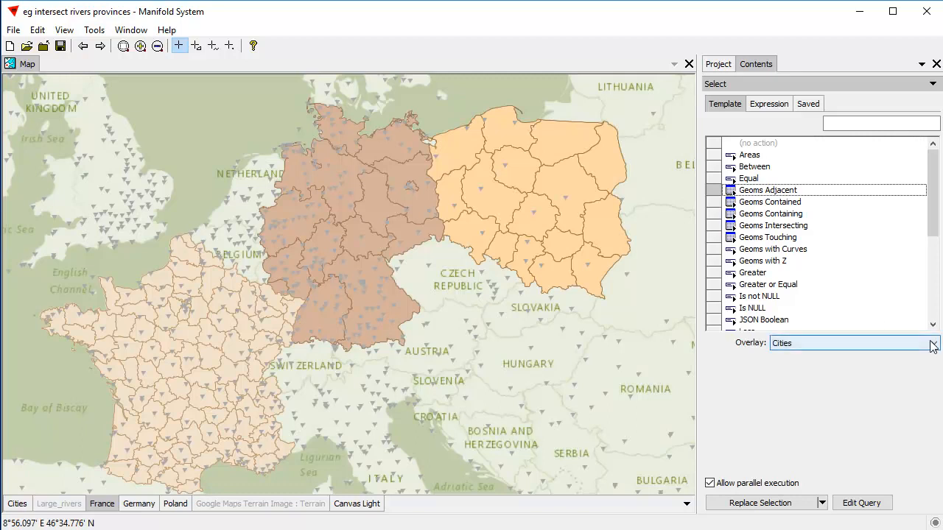
pyautogui.click(932, 343)
pyautogui.click(832, 367)
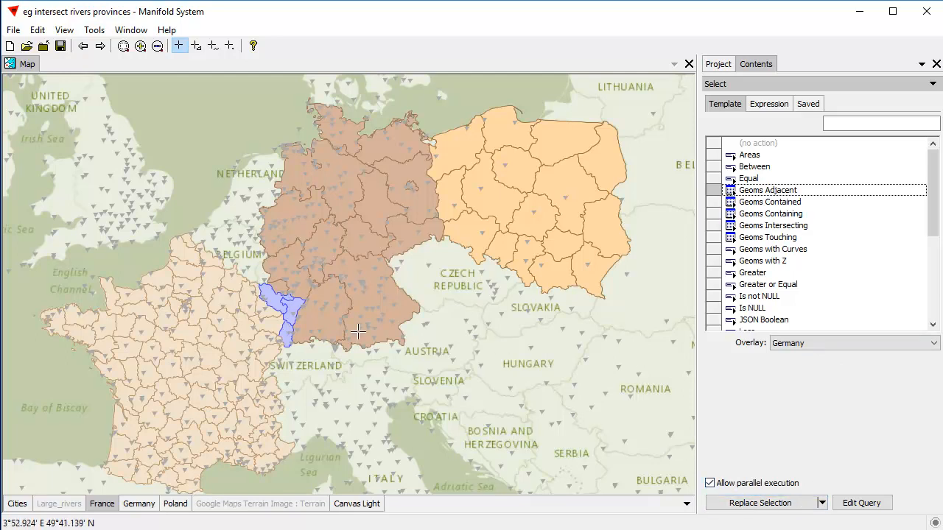
pyautogui.click(795, 507)
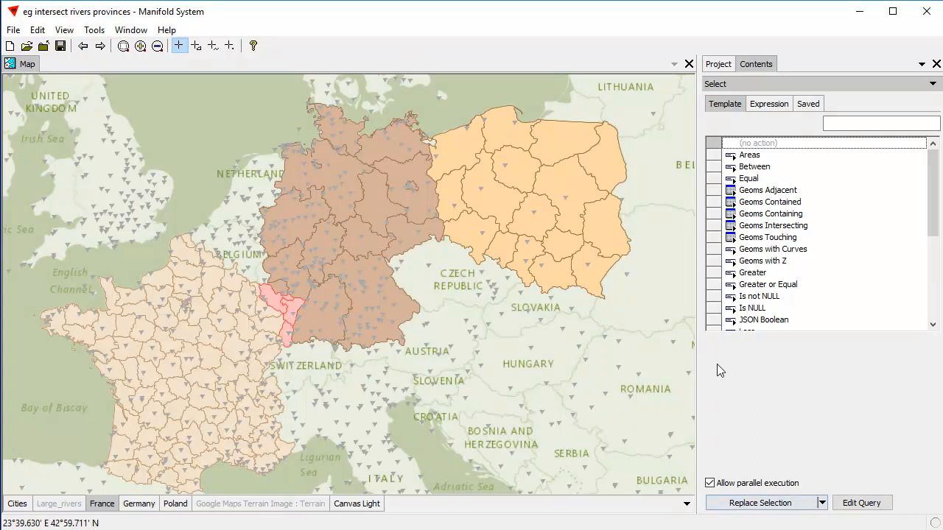
# Clear the selection in the France layer and make the Germany layer active
pyautogui.click(38, 29)
pyautogui.click(81, 128)
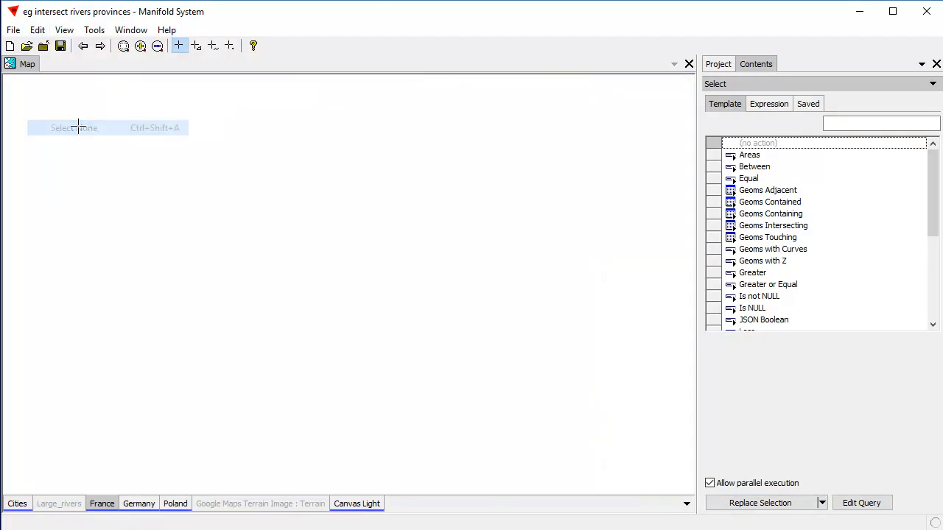
pyautogui.click(139, 507)
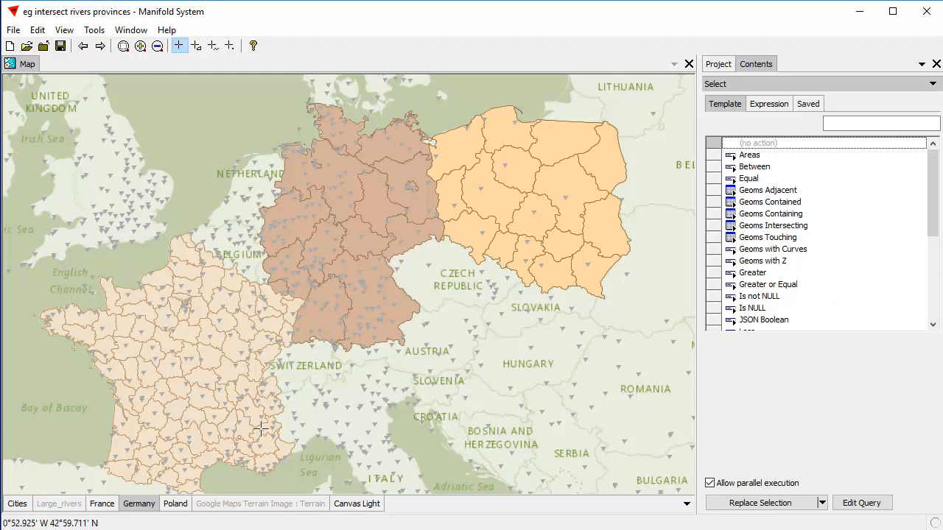
# Preview the German provinces that touch Poland with the Geoms Touching template, look over the selection modes, and dismiss the preview
pyautogui.click(792, 237)
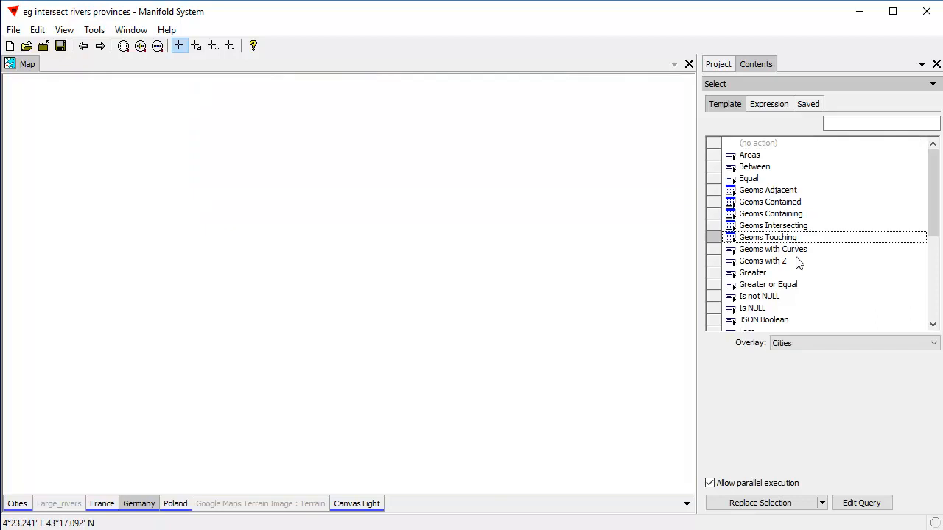
pyautogui.click(932, 342)
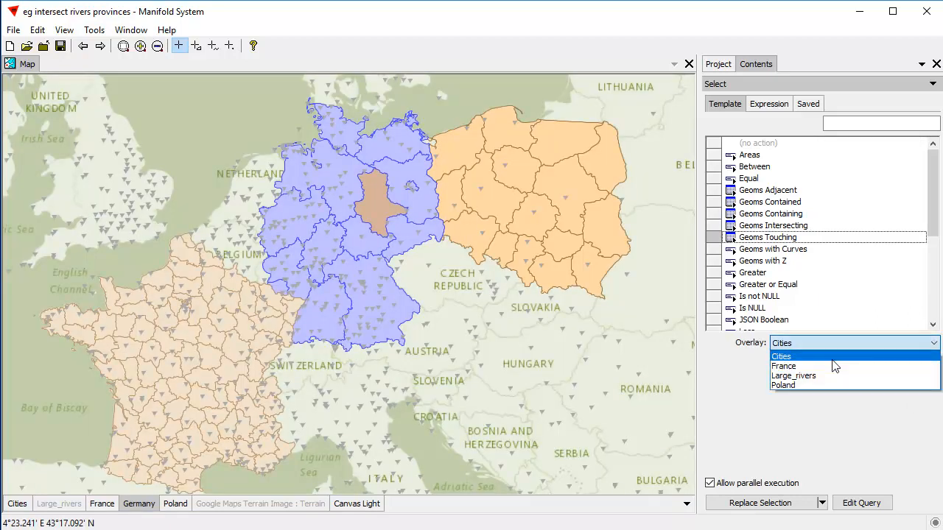
pyautogui.click(811, 385)
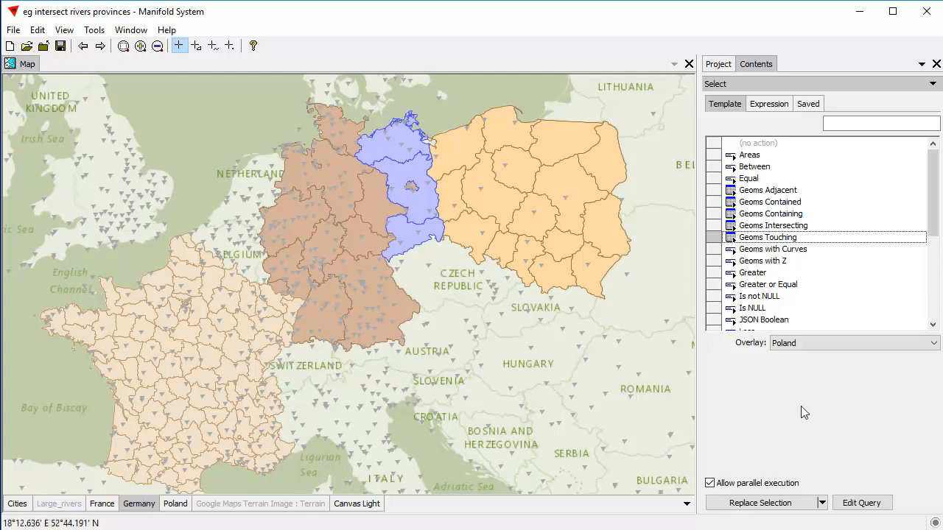
pyautogui.click(822, 503)
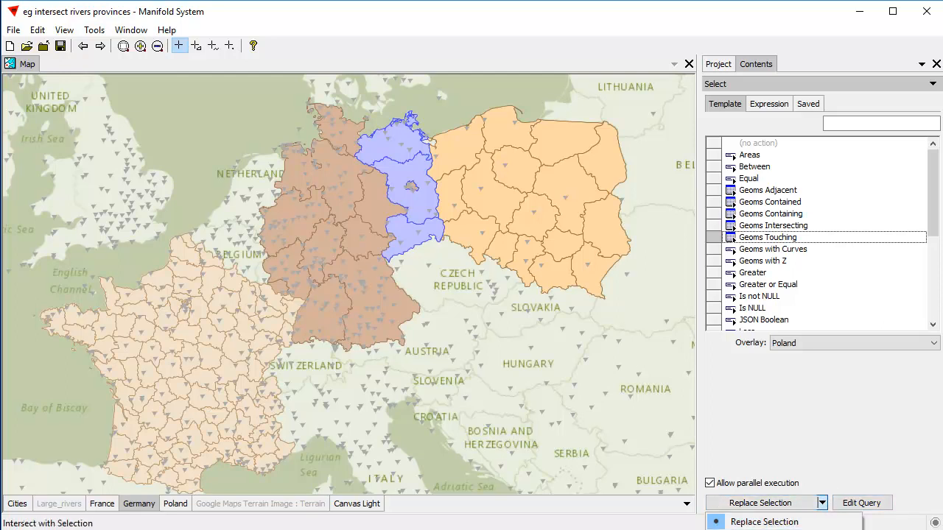
pyautogui.click(826, 428)
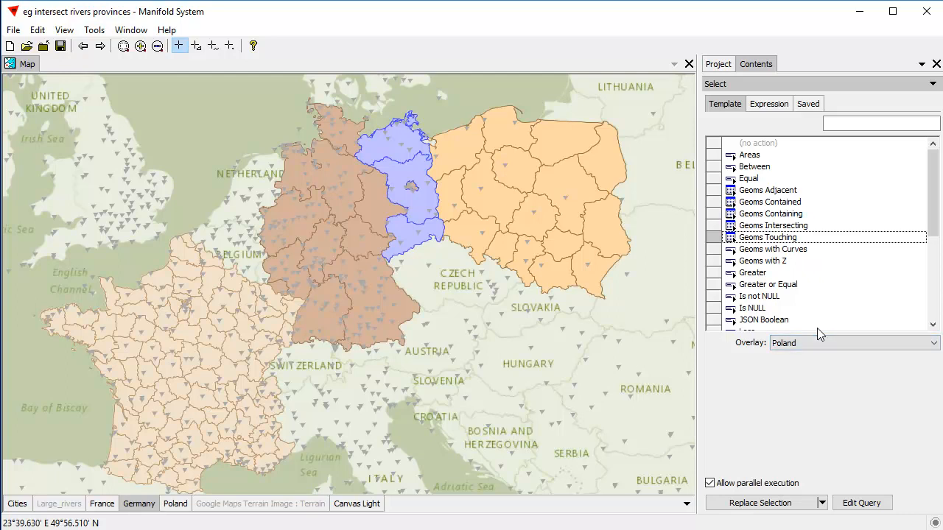
pyautogui.click(763, 145)
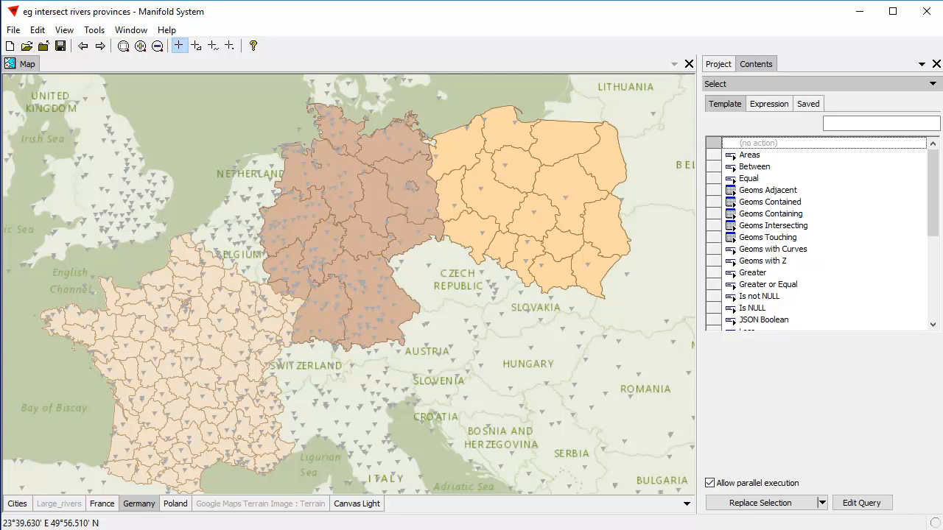
# Show the Large_rivers layer, hide the Cities layer, and make Large_rivers the active layer
pyautogui.click(66, 505)
pyautogui.keyDown('shift'); pyautogui.click(69, 506); pyautogui.keyUp('shift')
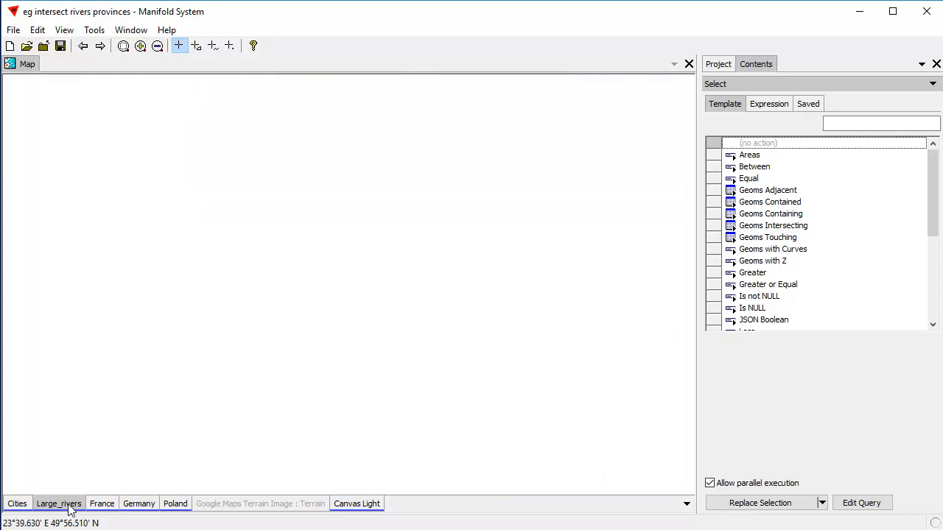
pyautogui.keyDown('shift'); pyautogui.click(16, 507); pyautogui.keyUp('shift')
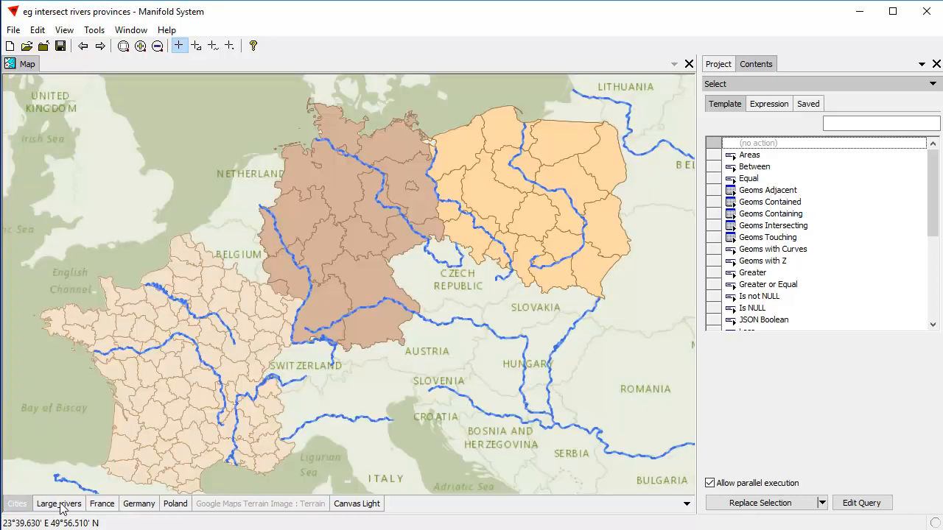
pyautogui.keyDown('shift'); pyautogui.click(65, 506); pyautogui.keyUp('shift')
pyautogui.keyDown('shift'); pyautogui.click(65, 507); pyautogui.keyUp('shift')
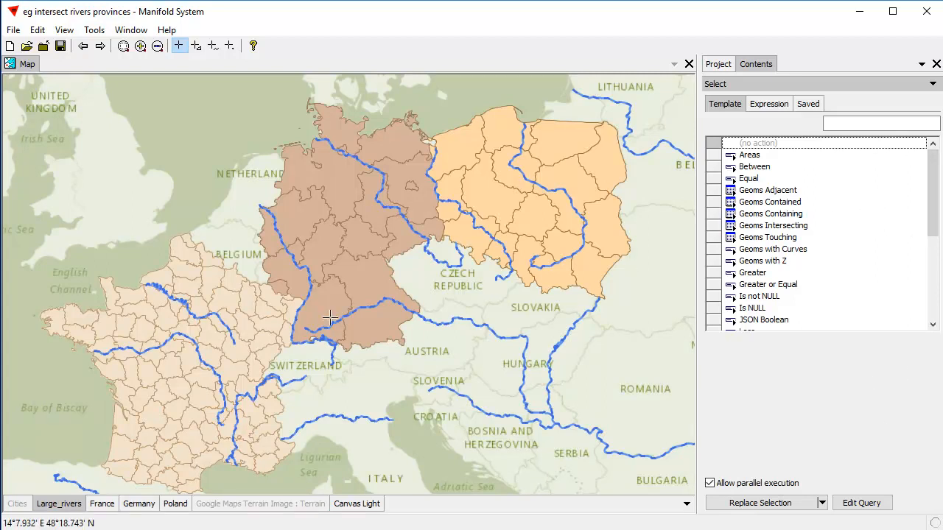
# Select the rivers that touch France, using Geoms Touching with the France overlay and Replace Selection
pyautogui.click(794, 239)
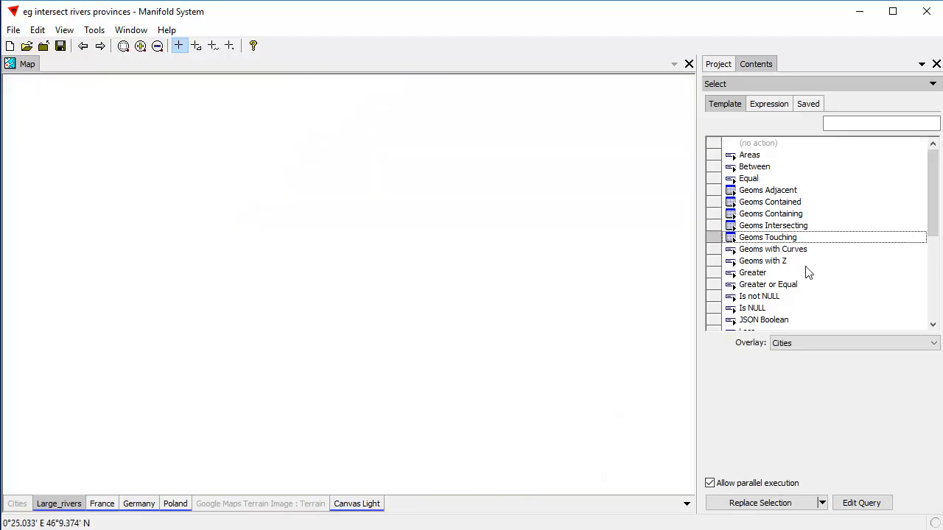
pyautogui.click(933, 343)
pyautogui.click(791, 367)
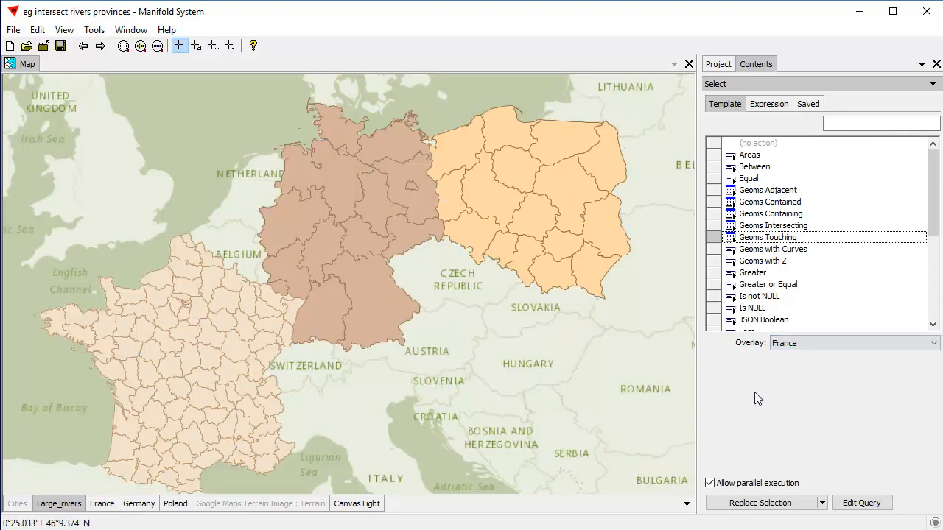
pyautogui.click(786, 506)
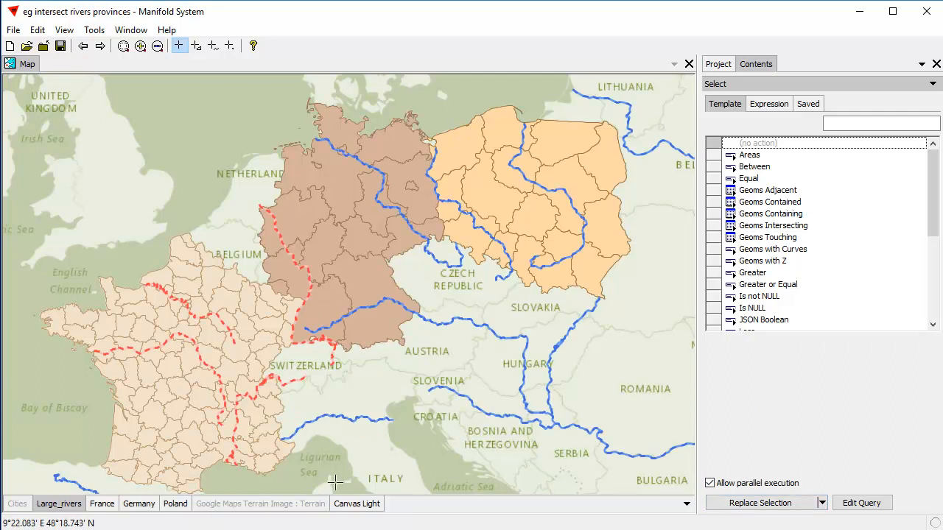
# Add the rivers that touch Poland to the selection, using Geoms Touching with the Poland overlay and Add to Selection
pyautogui.click(768, 237)
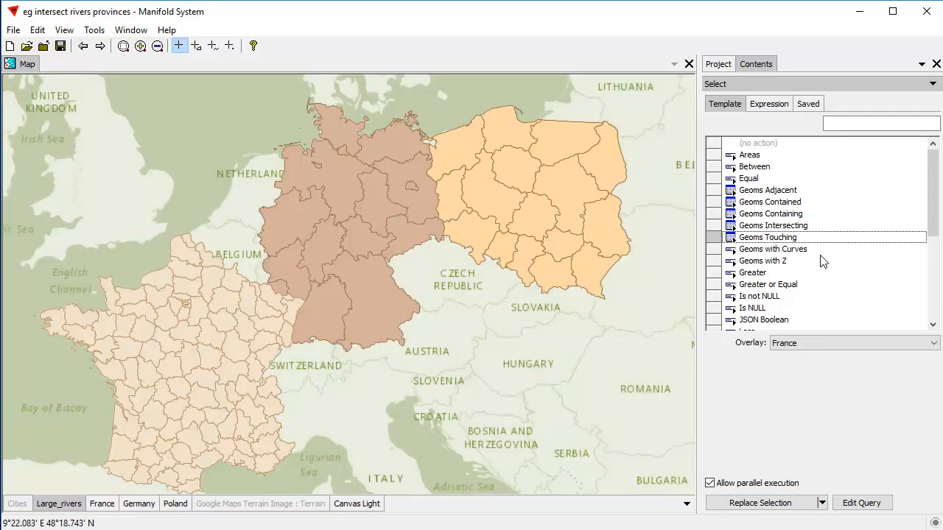
pyautogui.click(932, 343)
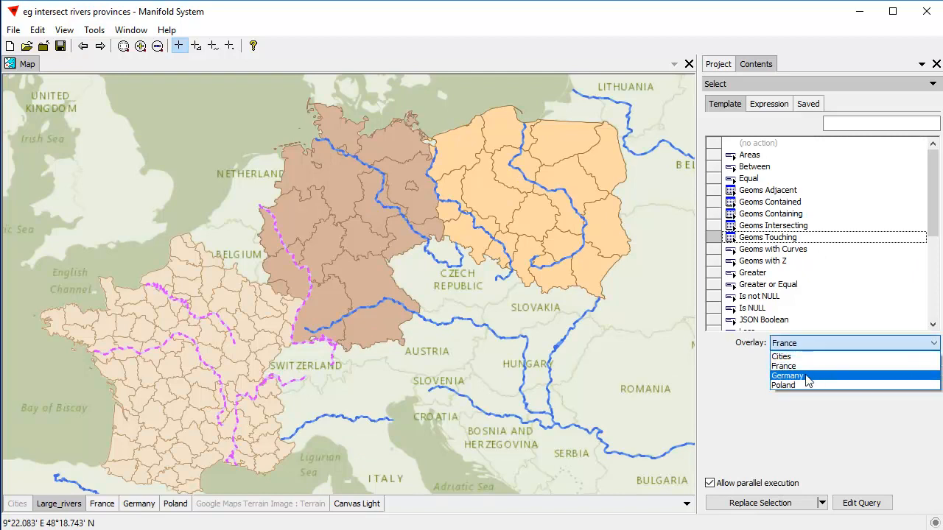
pyautogui.click(810, 385)
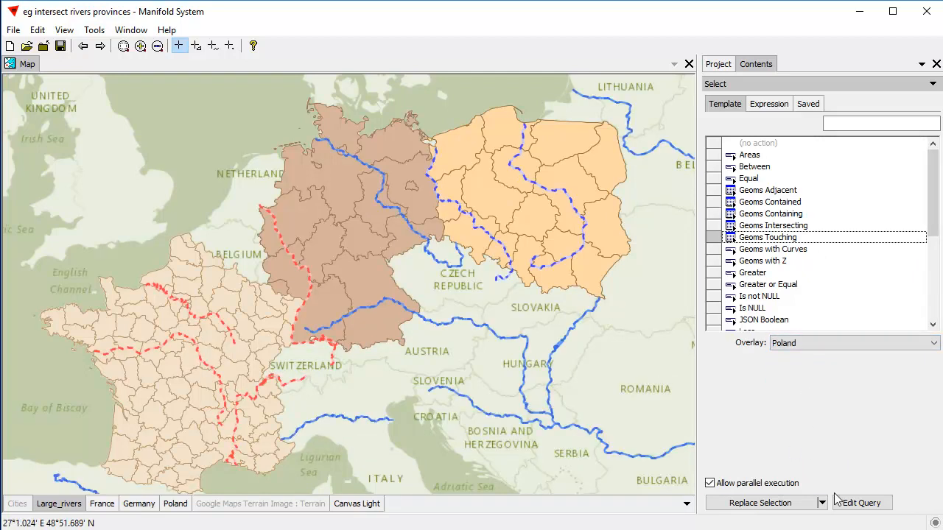
pyautogui.click(821, 503)
pyautogui.click(817, 527)
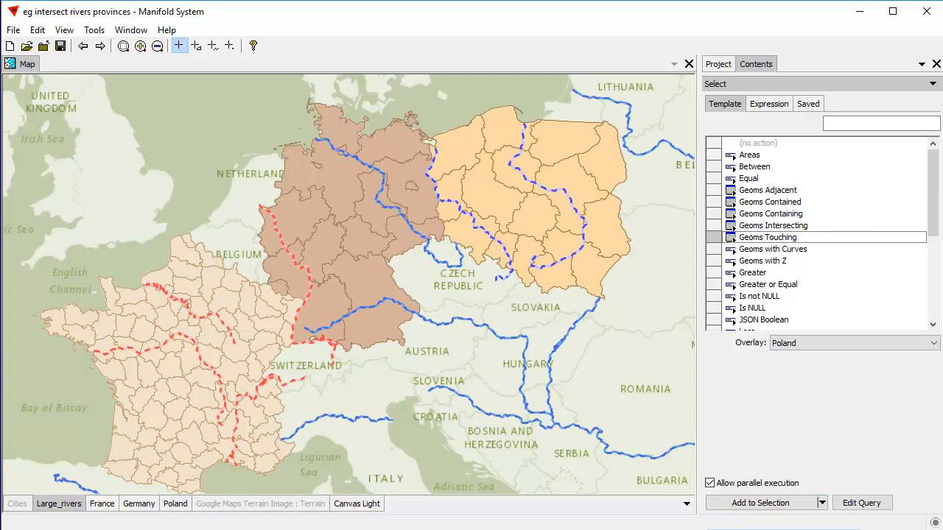
pyautogui.click(769, 503)
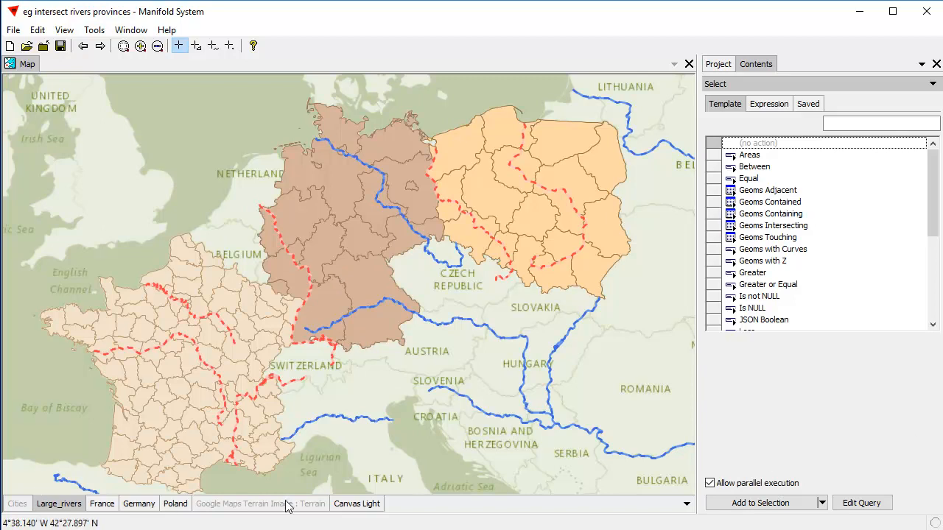
# Subtract the rivers touching Germany from the selection, using Geoms Touching with the Germany overlay, and set the mode back to Replace Selection
pyautogui.click(762, 237)
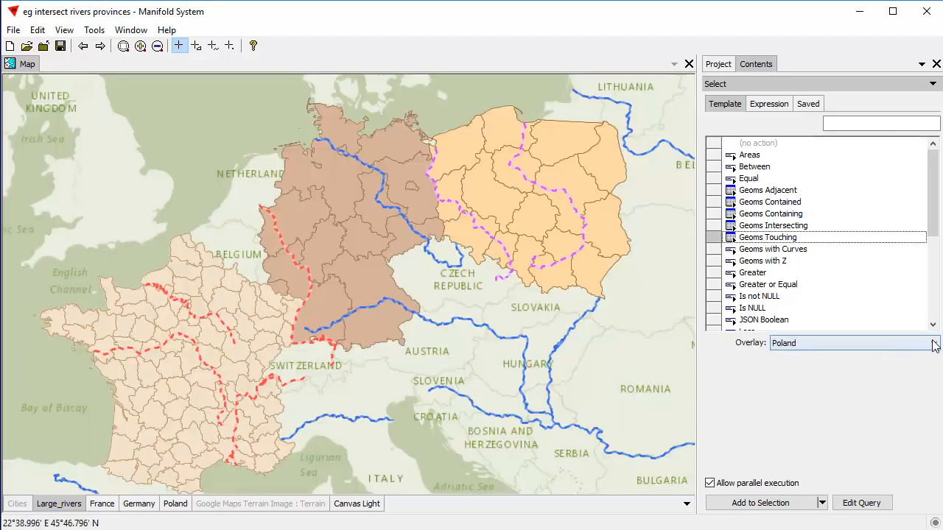
pyautogui.click(891, 343)
pyautogui.click(837, 377)
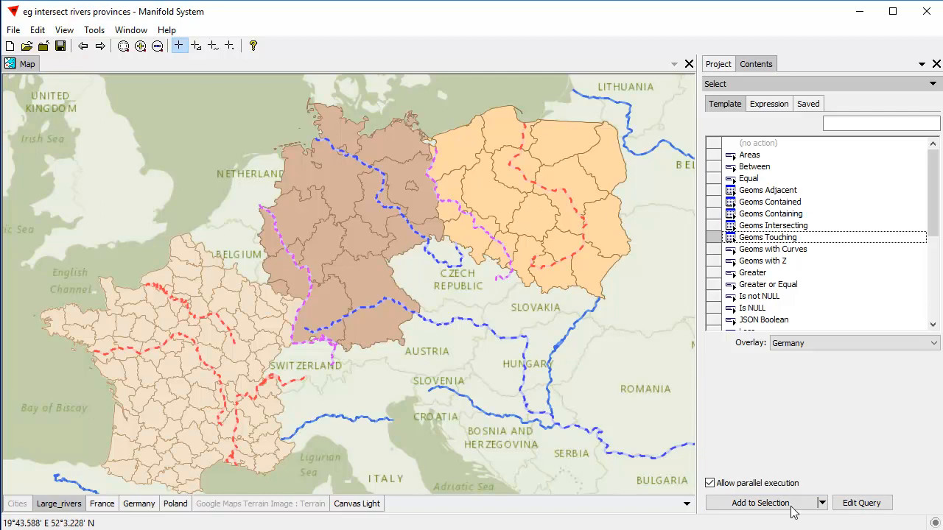
pyautogui.click(822, 503)
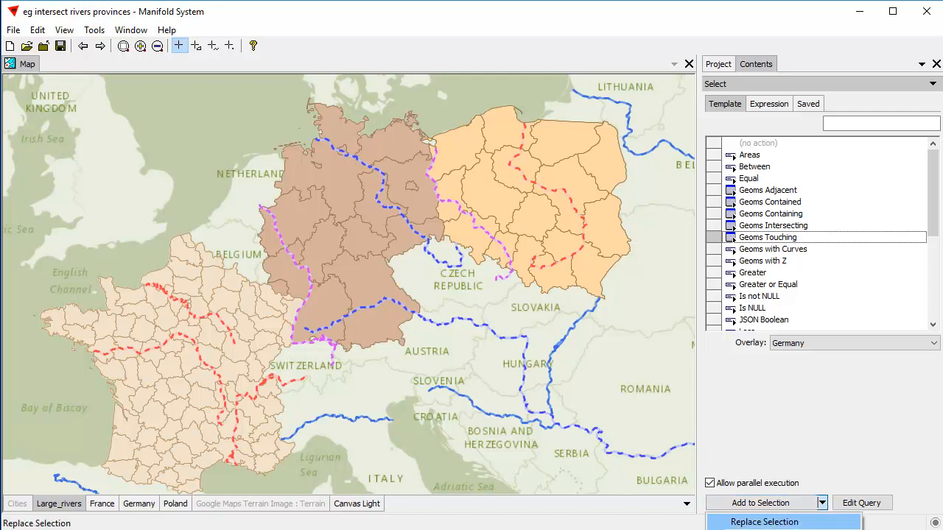
pyautogui.click(766, 527)
pyautogui.click(768, 503)
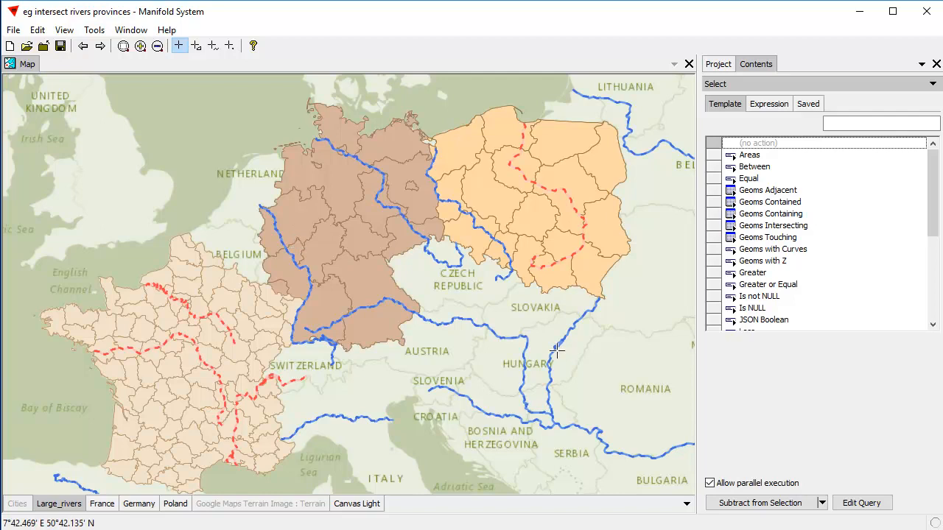
pyautogui.click(822, 503)
pyautogui.click(814, 523)
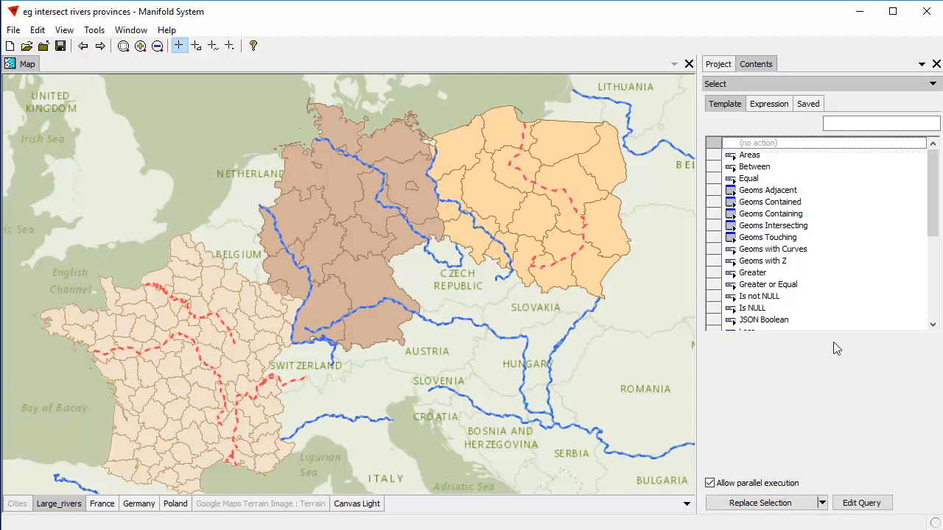